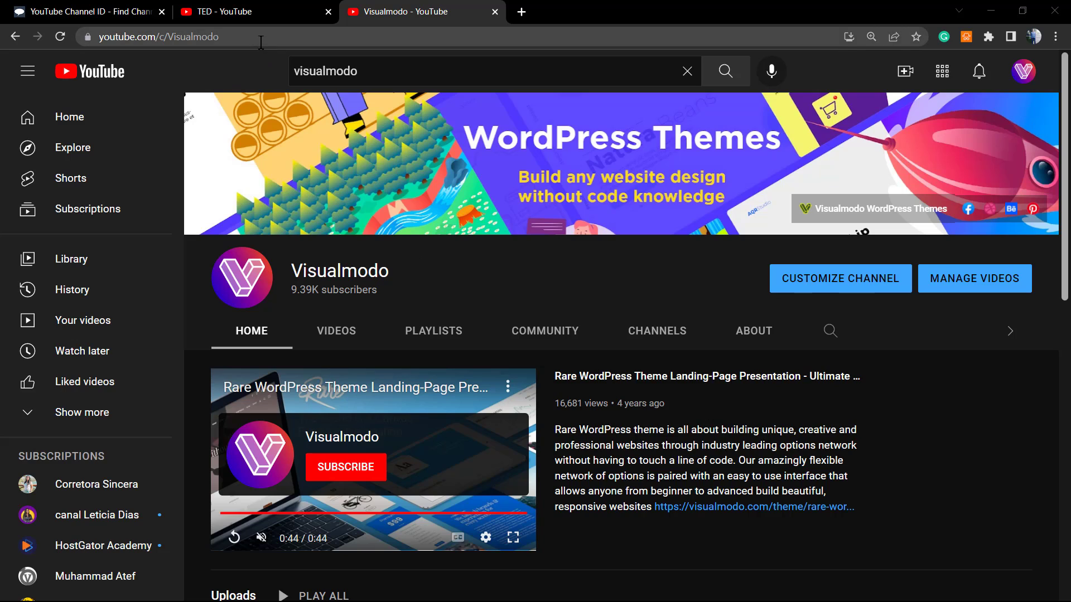
# - Inspect the full Visualmodo channel URL, then switch to the TED - YouTube tab
pyautogui.doubleClick(192, 38)
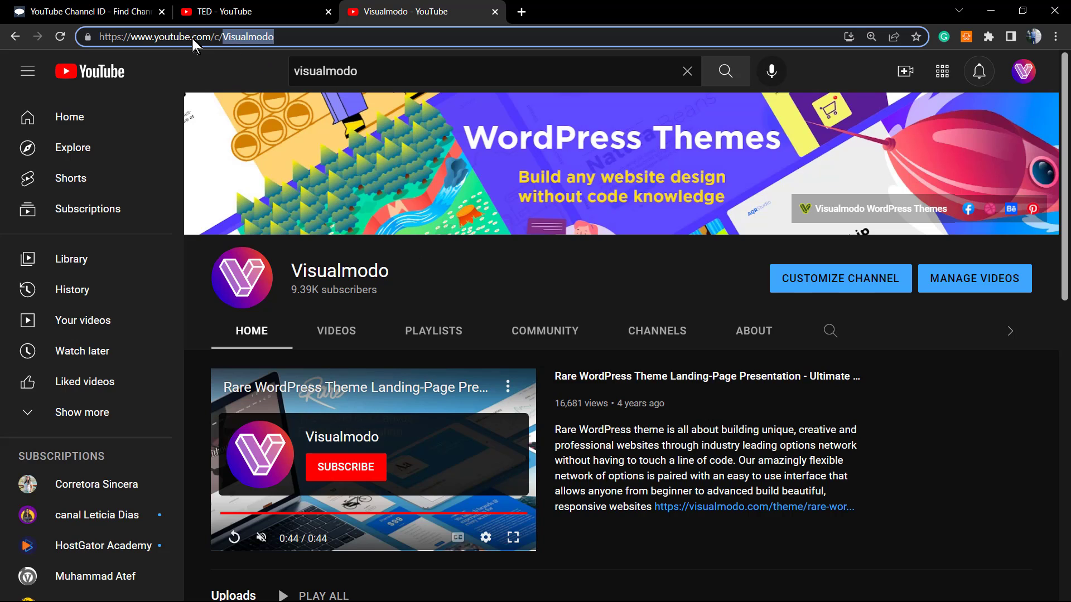
pyautogui.click(242, 57)
pyautogui.click(296, 6)
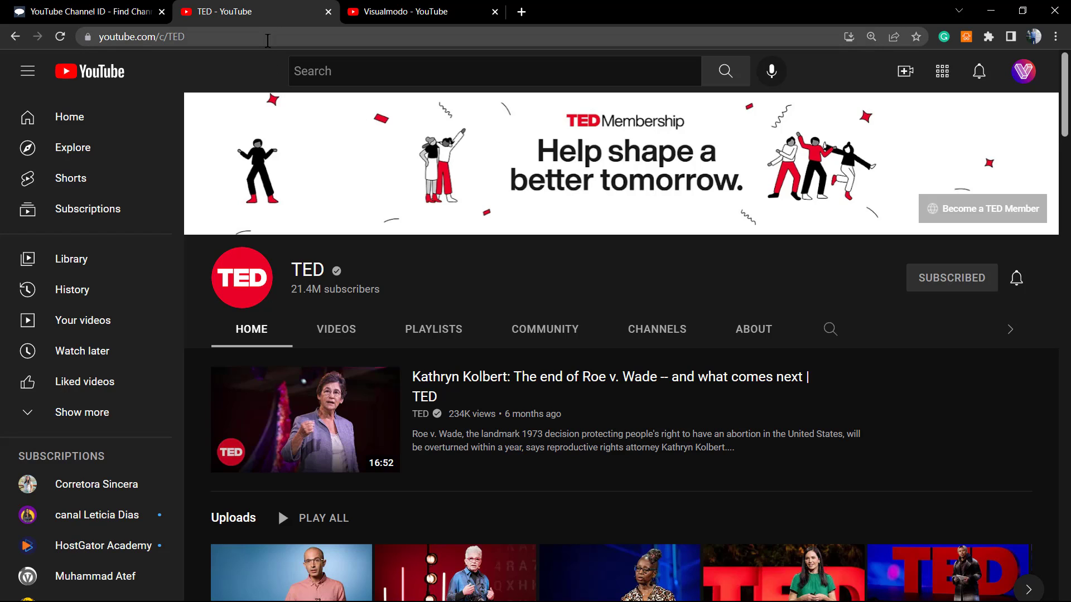
# - Check the youtube.com/c/TED address, then return to the Visualmodo - YouTube tab
pyautogui.doubleClick(267, 40)
pyautogui.click(393, 13)
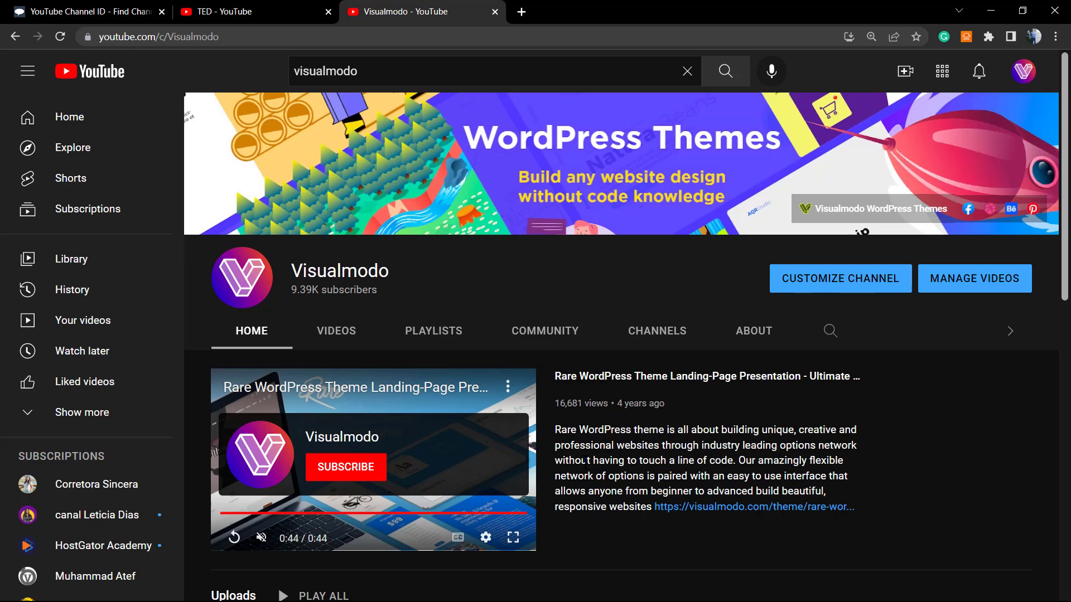
pyautogui.doubleClick(241, 37)
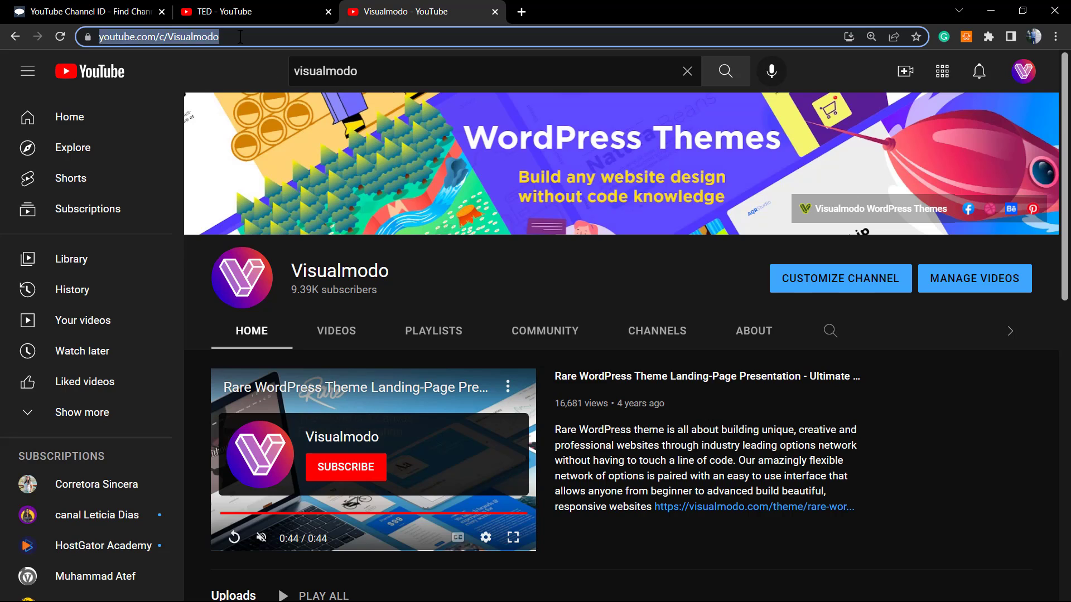
pyautogui.click(306, 35)
pyautogui.click(933, 427)
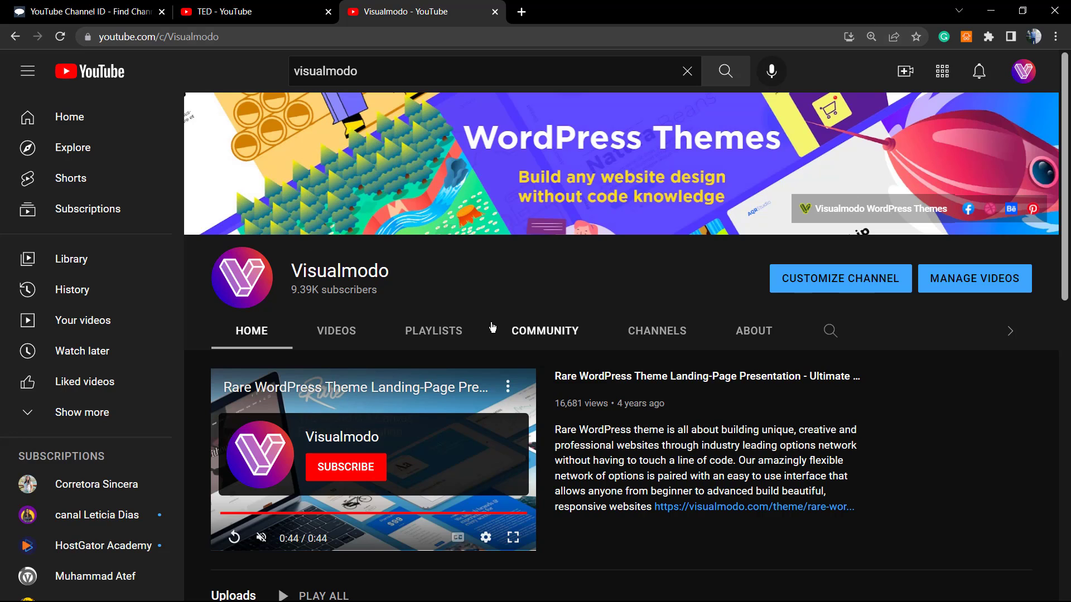
pyautogui.click(1021, 81)
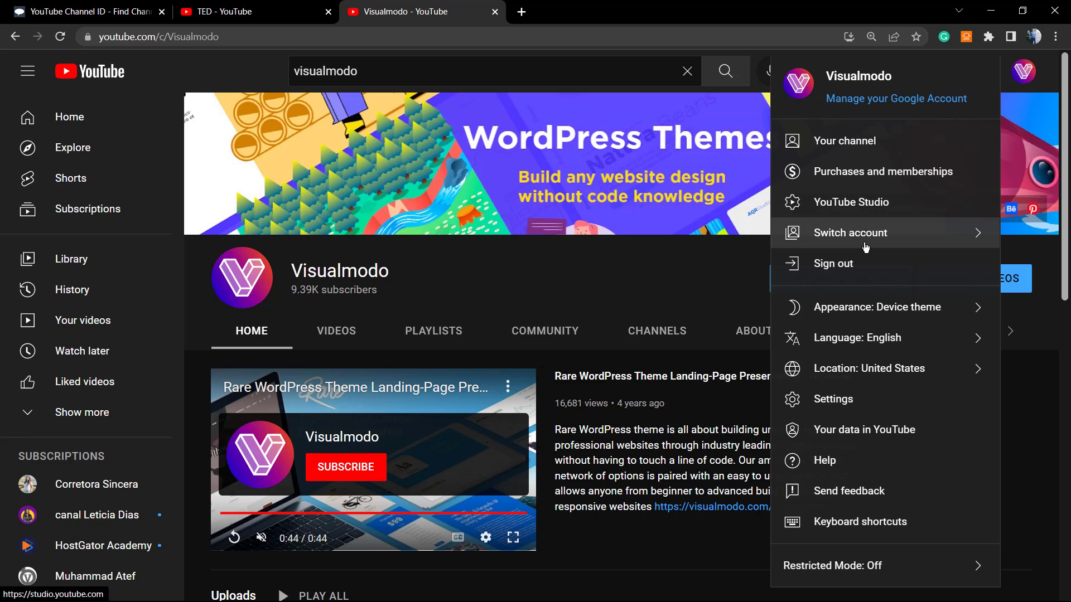
pyautogui.click(868, 400)
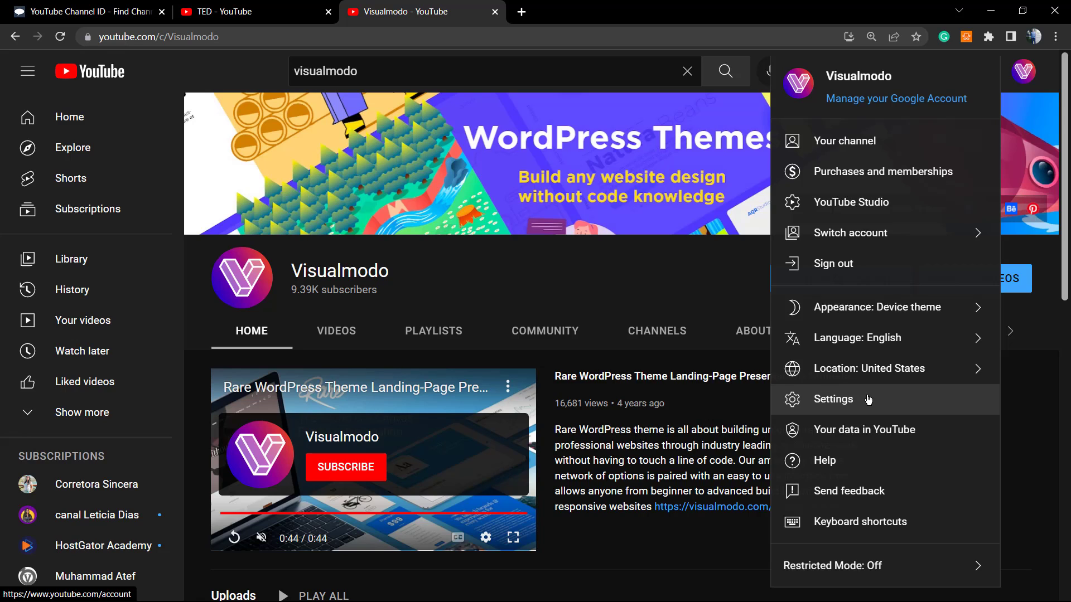
pyautogui.click(1031, 440)
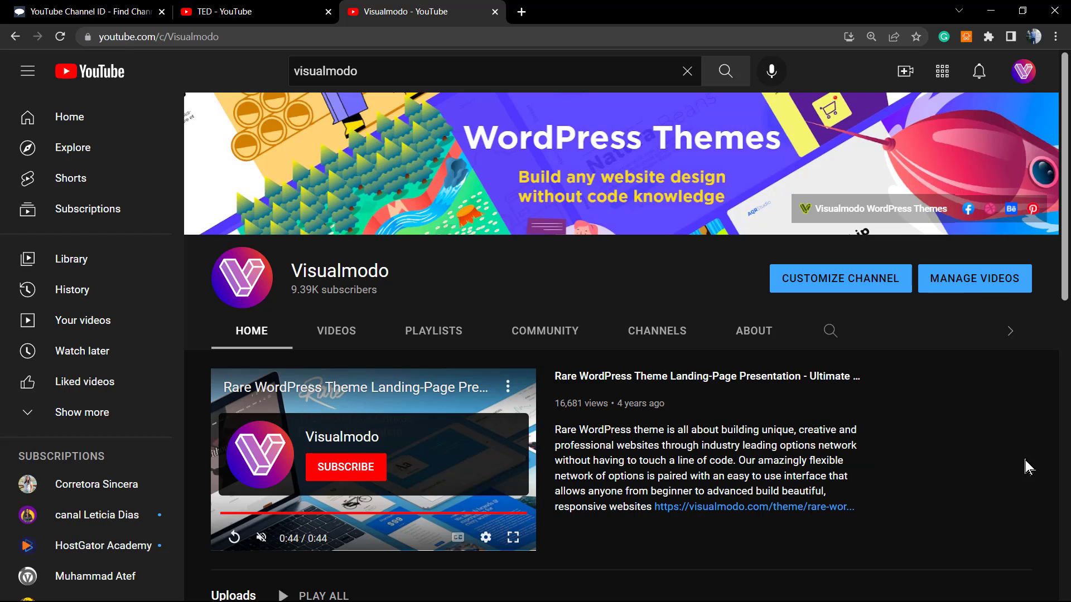
# - Switch to the TED - YouTube tab at youtube.com/c/TED
pyautogui.click(301, 8)
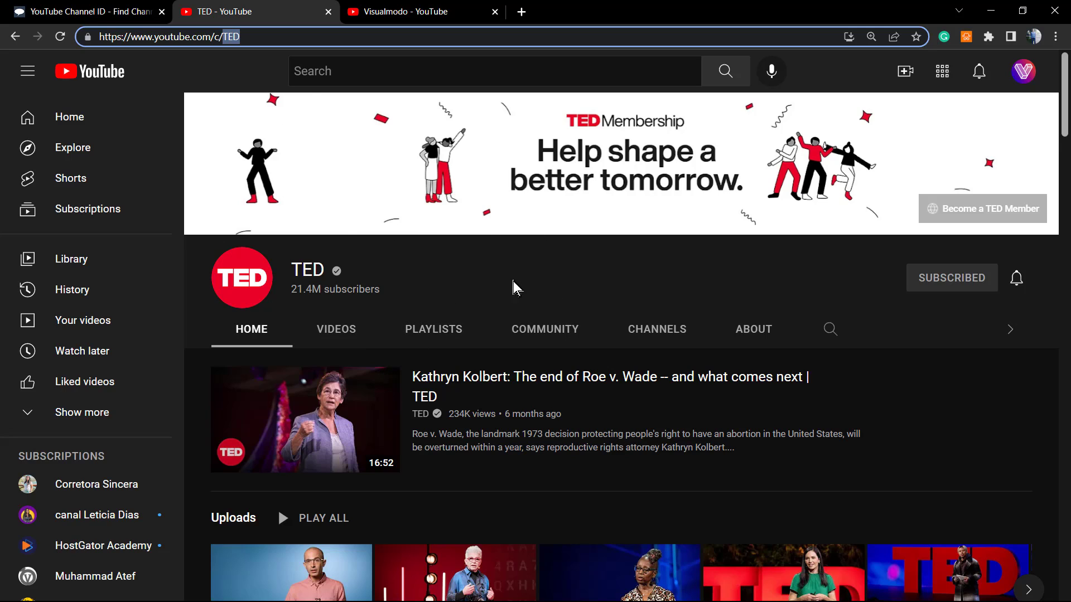
# - View the page source of the TED channel page from the right-click menu
pyautogui.click(513, 298)
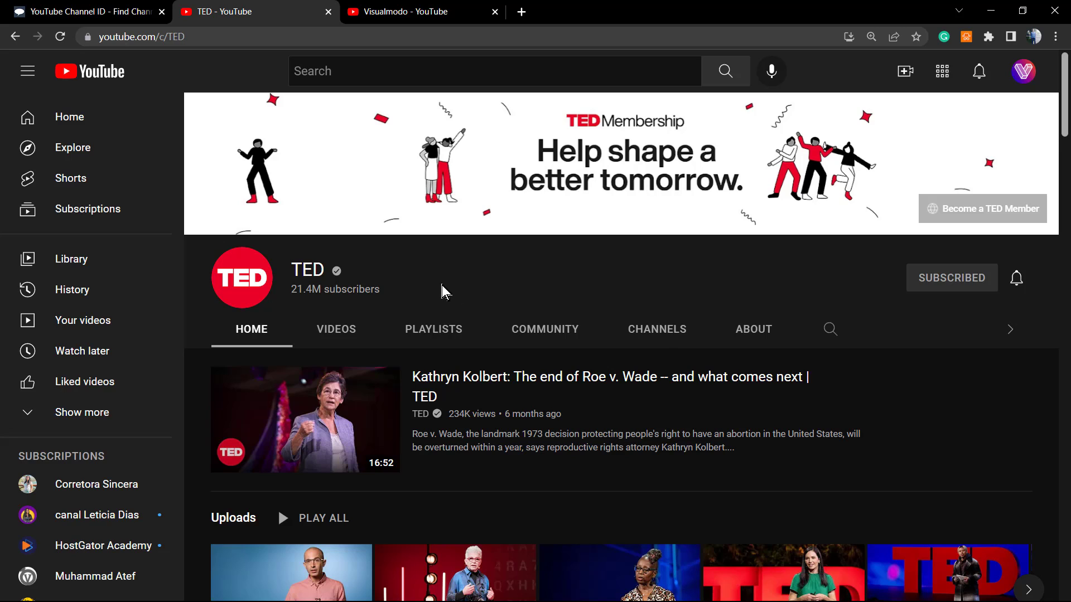
pyautogui.rightClick(442, 286)
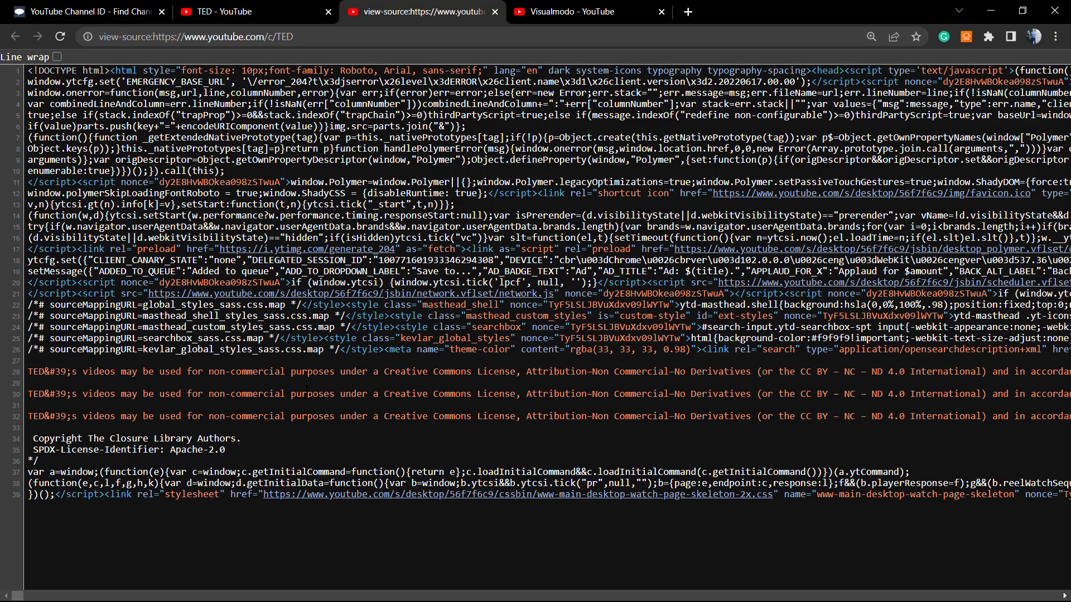
# - Search the TED page source for 'channel' and jump to the first match
pyautogui.hotkey('ctrl', 'f')
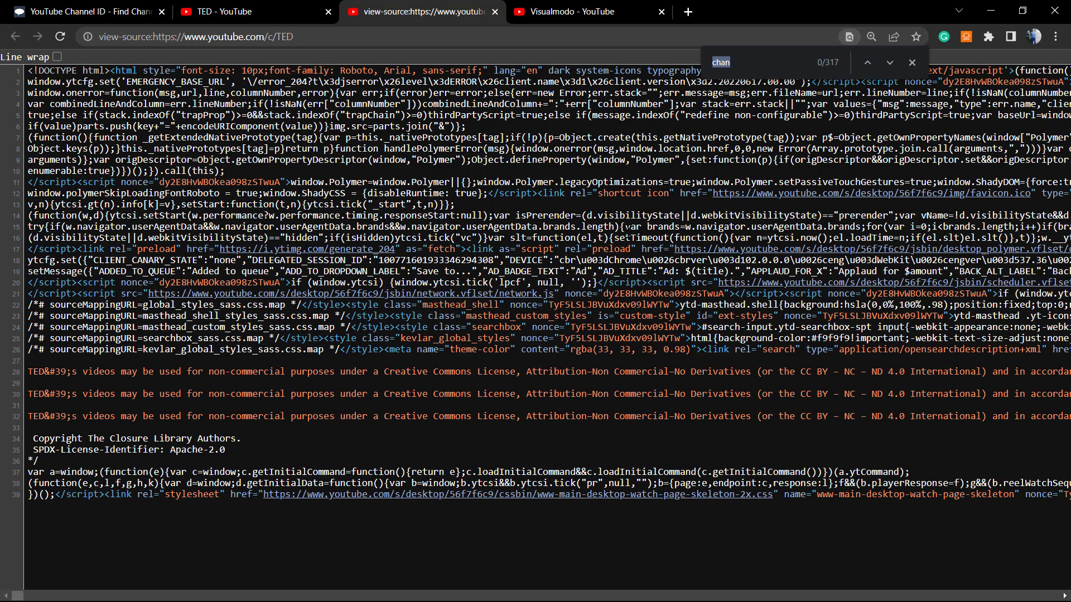
pyautogui.write('cha')
pyautogui.press('Escape')
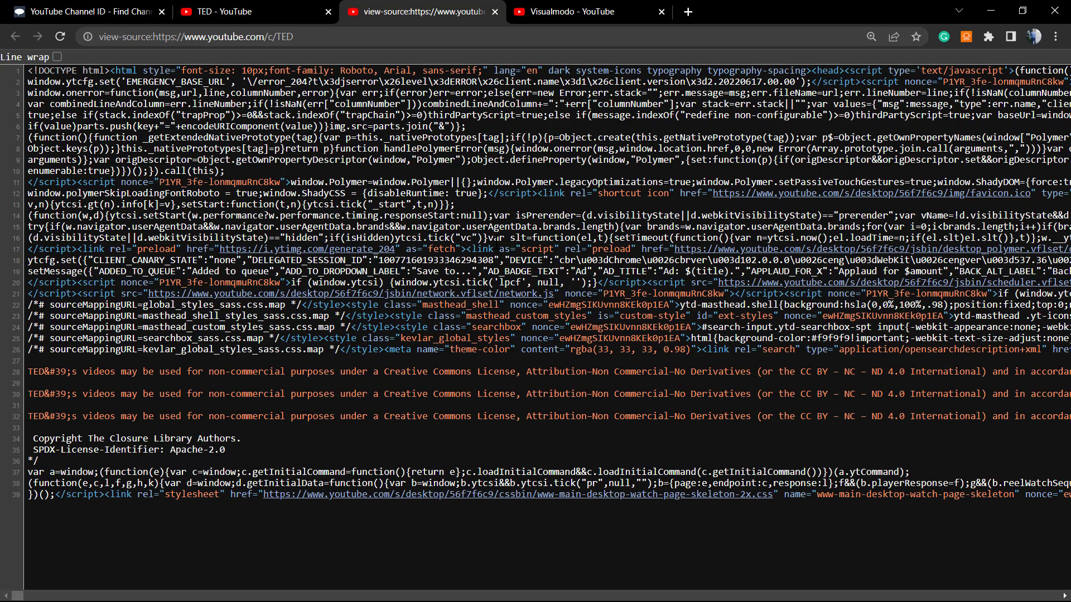
pyautogui.hotkey('ctrl', 'f')
pyautogui.click(770, 64)
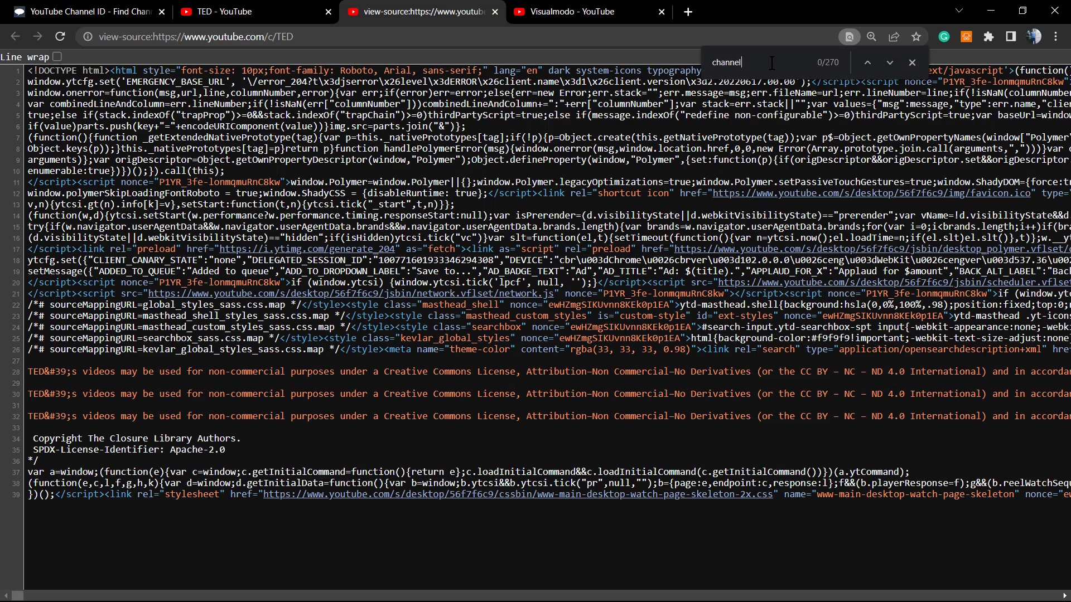
pyautogui.press('Return')
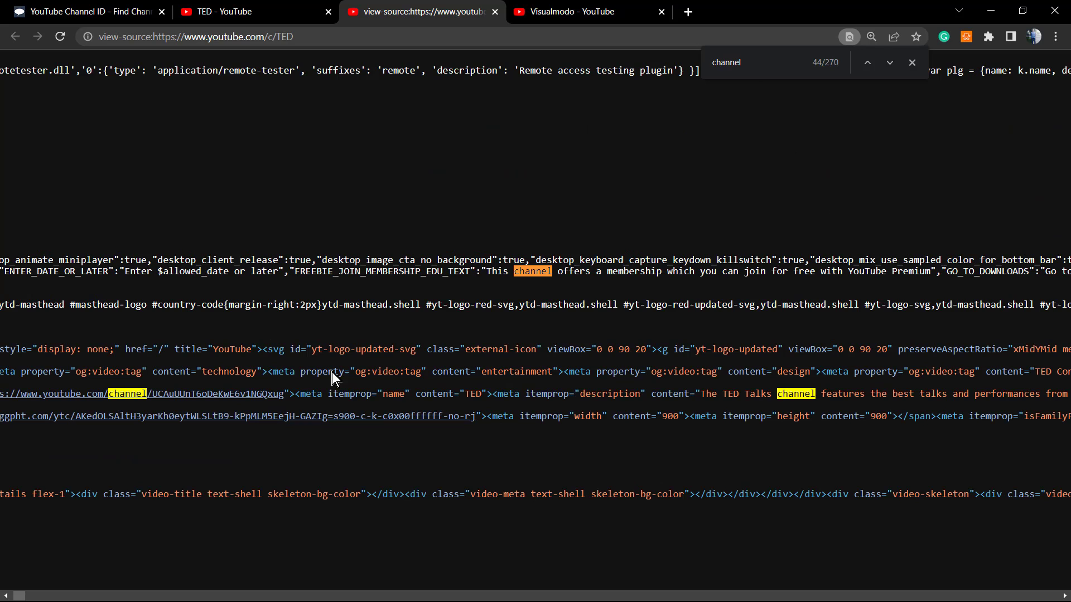
# - Locate the /channel/ URL with the TED channel ID and open its link options
pyautogui.moveTo(313, 377); pyautogui.dragTo(45, 373)
pyautogui.click(162, 391)
pyautogui.moveTo(163, 382); pyautogui.dragTo(6, 379)
pyautogui.doubleClick(305, 396)
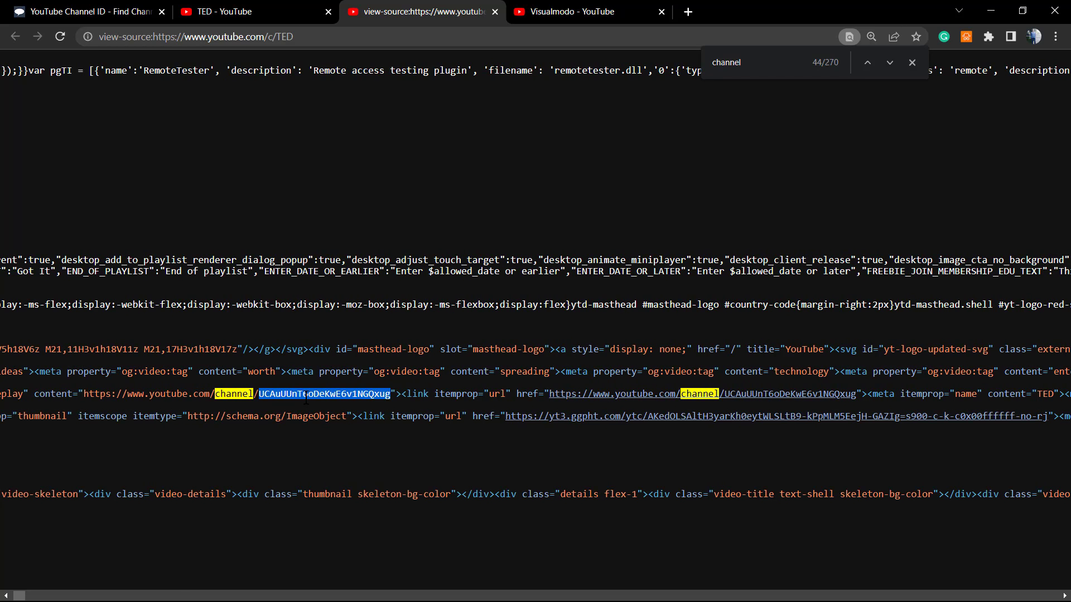
pyautogui.click(419, 387)
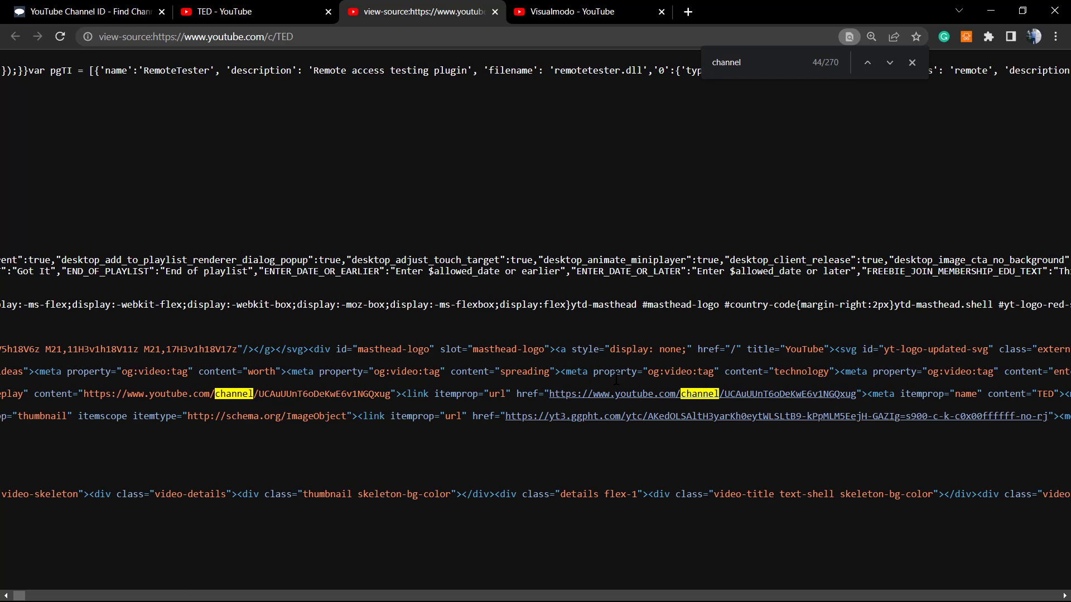
pyautogui.rightClick(754, 398)
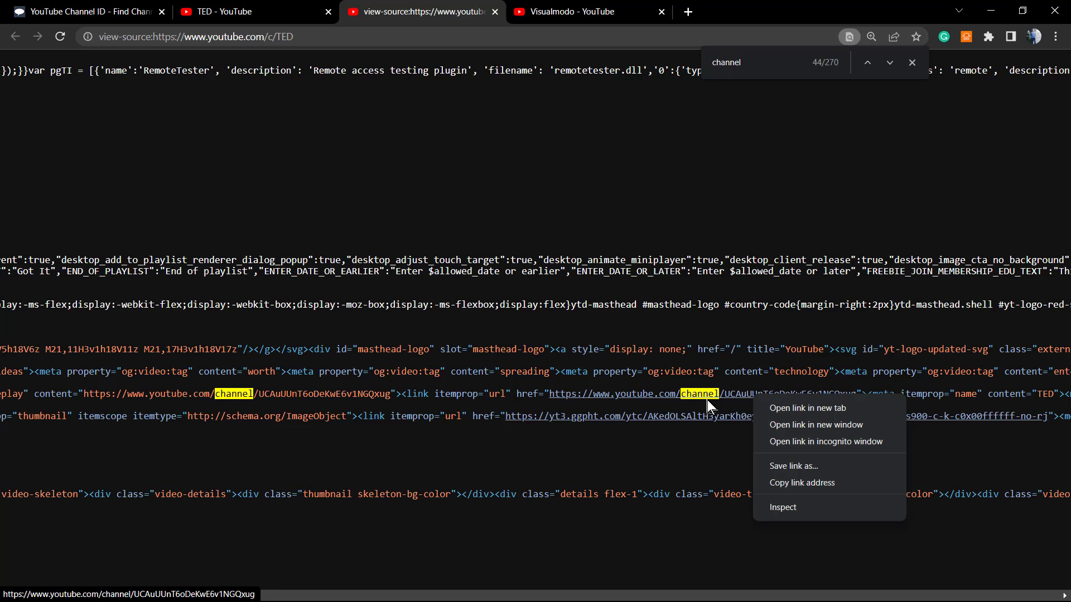
# - Open the /channel/ link in a new tab and confirm its ID matches the source
pyautogui.click(792, 409)
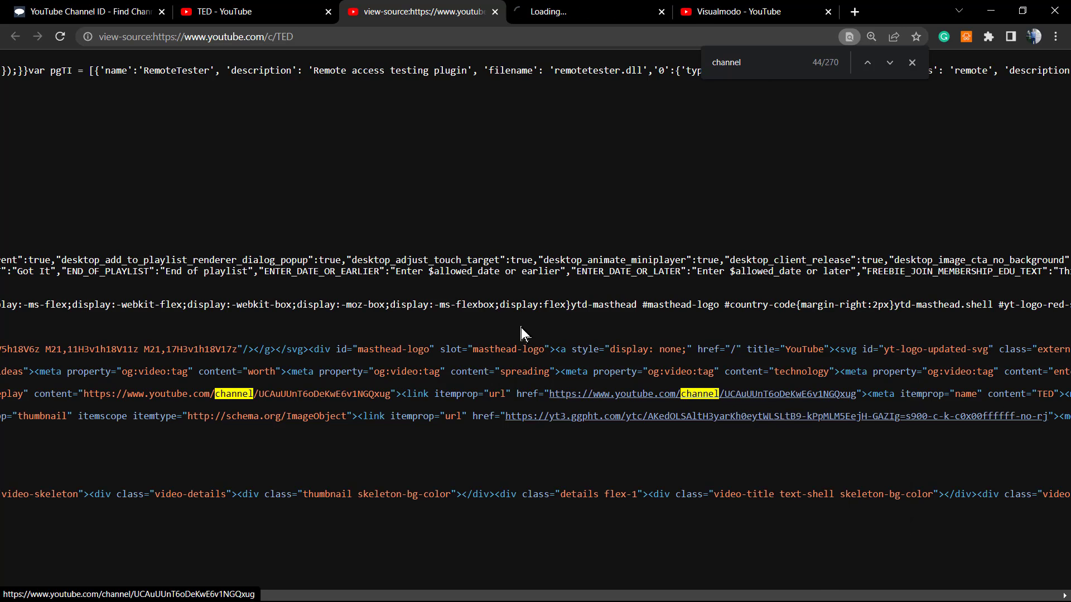
pyautogui.click(558, 11)
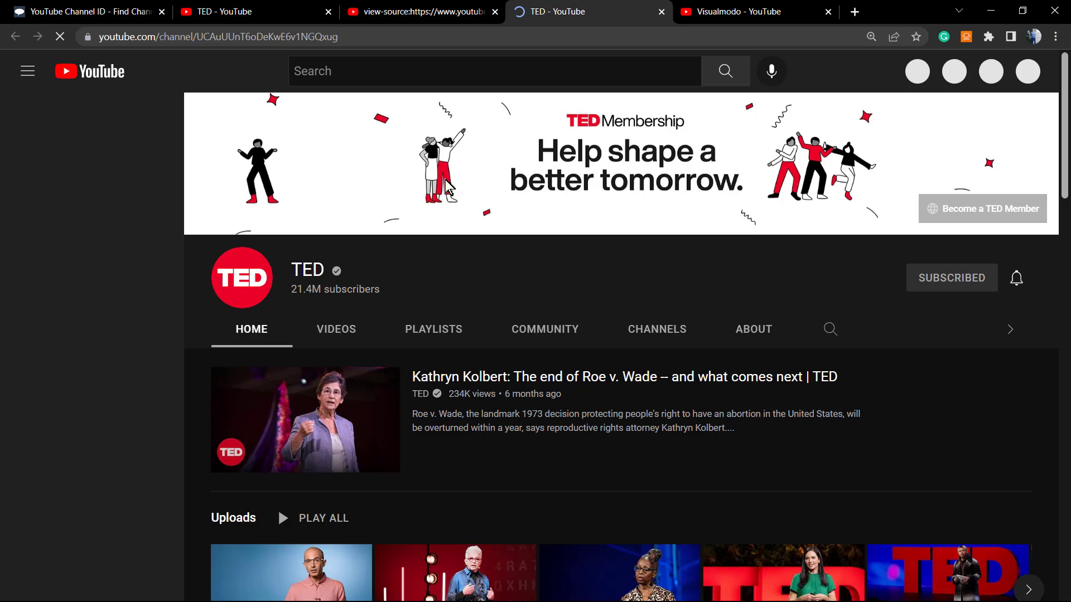
pyautogui.click(419, 12)
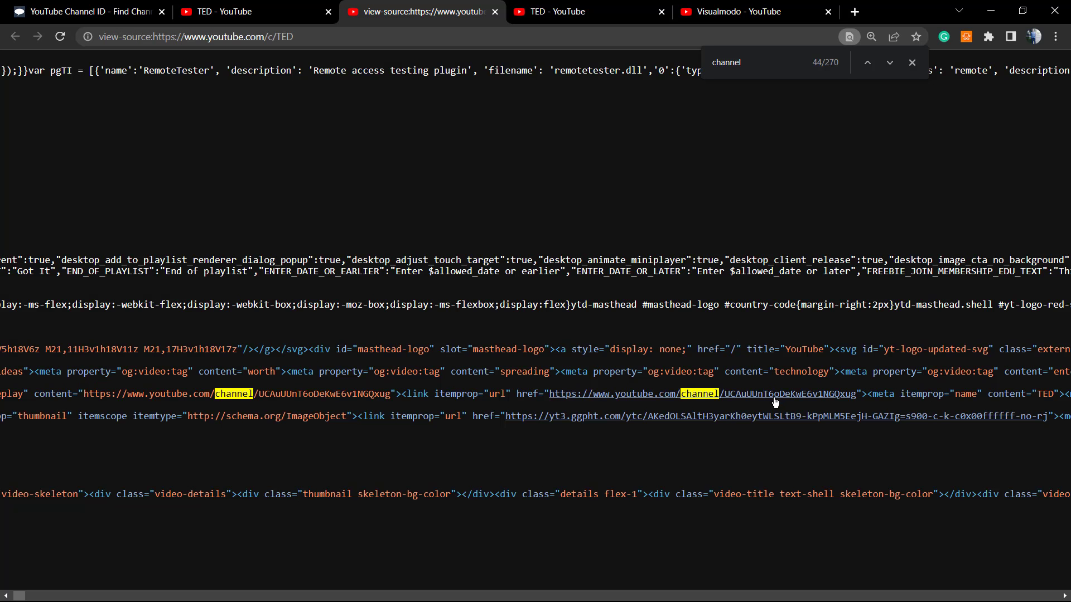
pyautogui.doubleClick(338, 394)
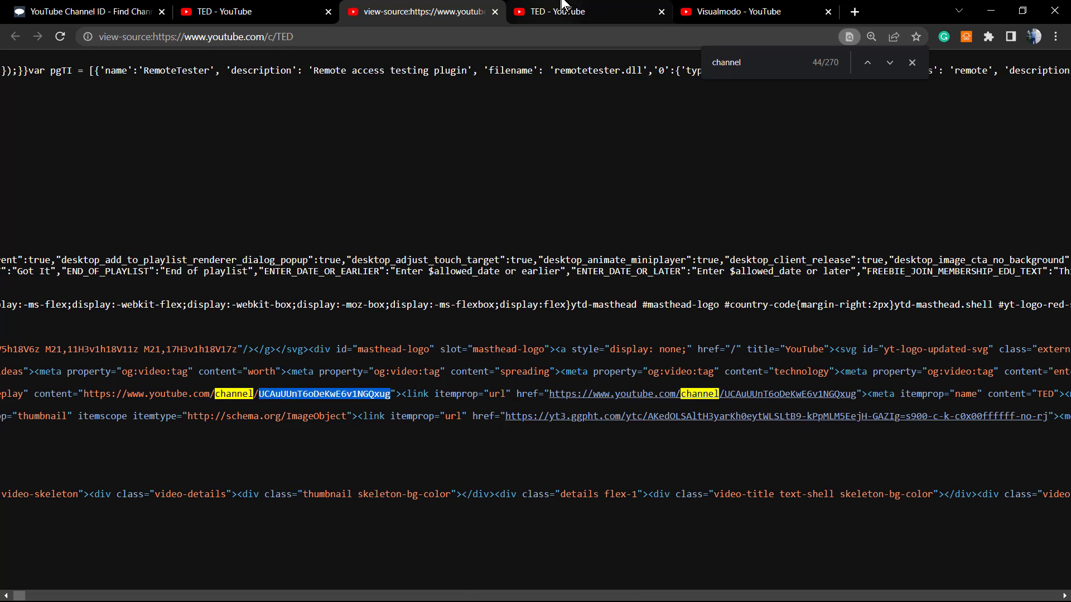
pyautogui.click(519, 13)
pyautogui.doubleClick(362, 39)
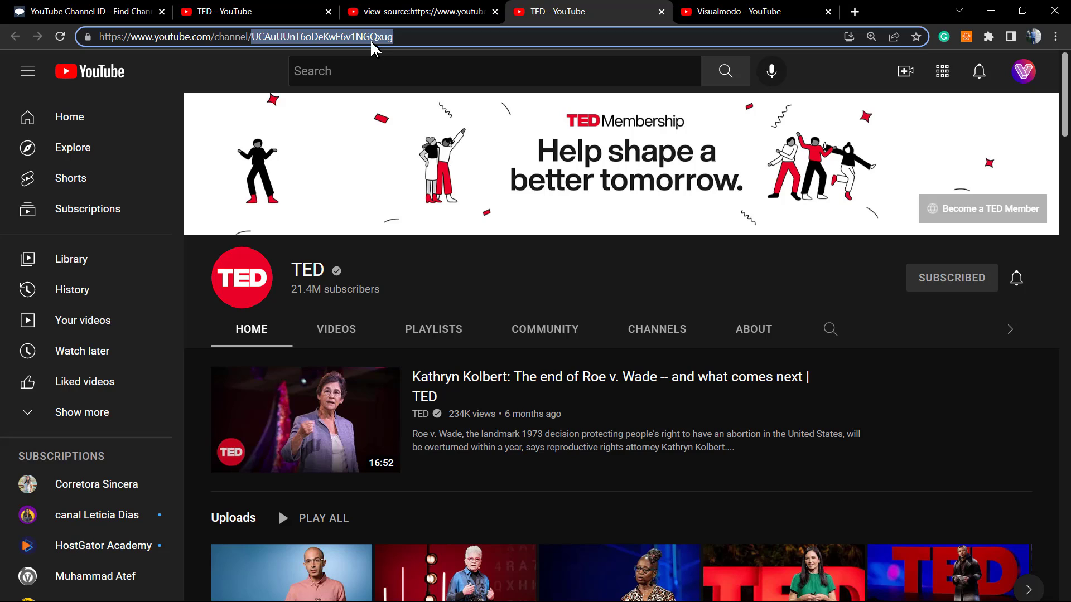
pyautogui.click(458, 8)
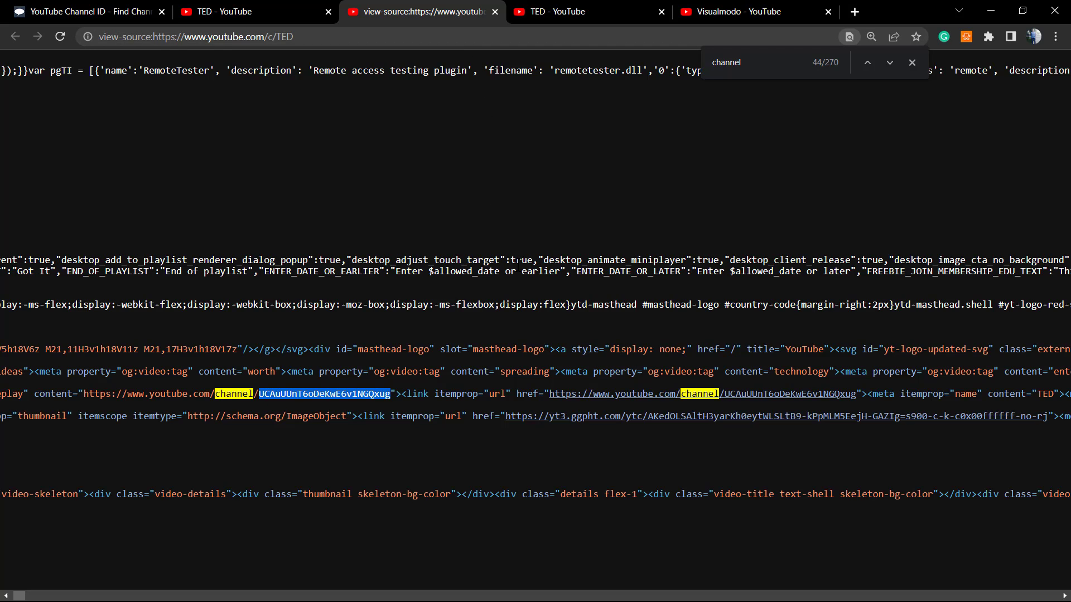
# - Copy the youtube.com/c/TED address and switch to the Comment Picker channel ID tab
pyautogui.click(278, 13)
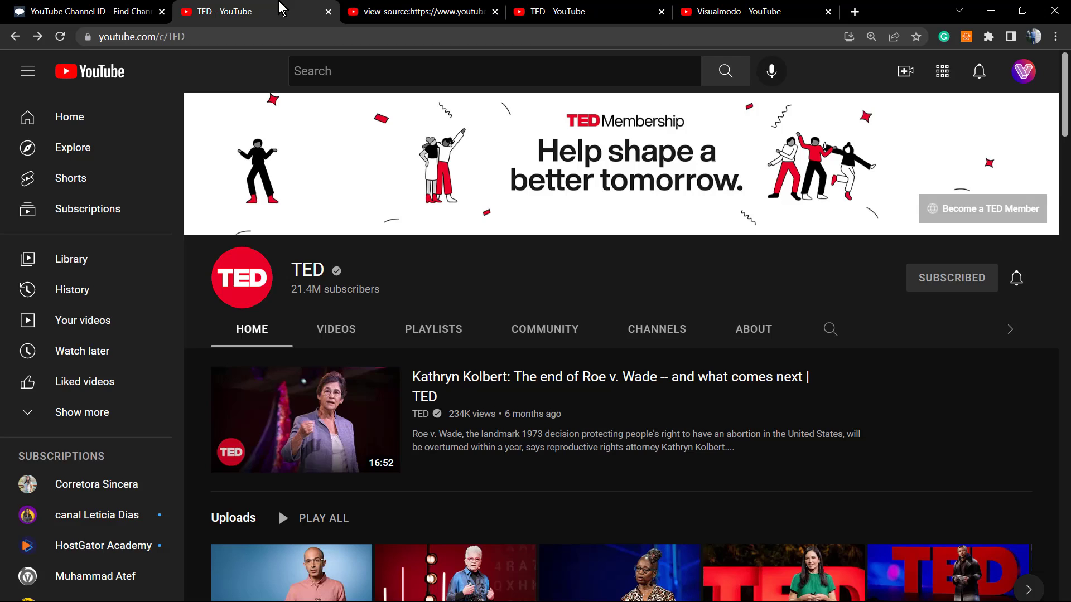
pyautogui.click(319, 39)
pyautogui.hotkey('ctrl', 'c')
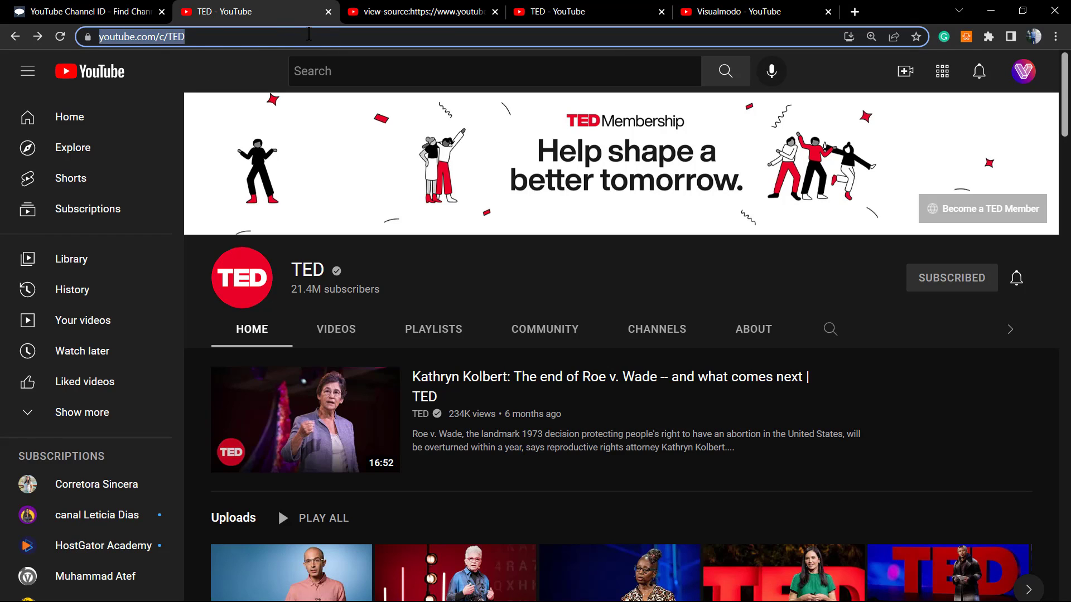
pyautogui.click(165, 6)
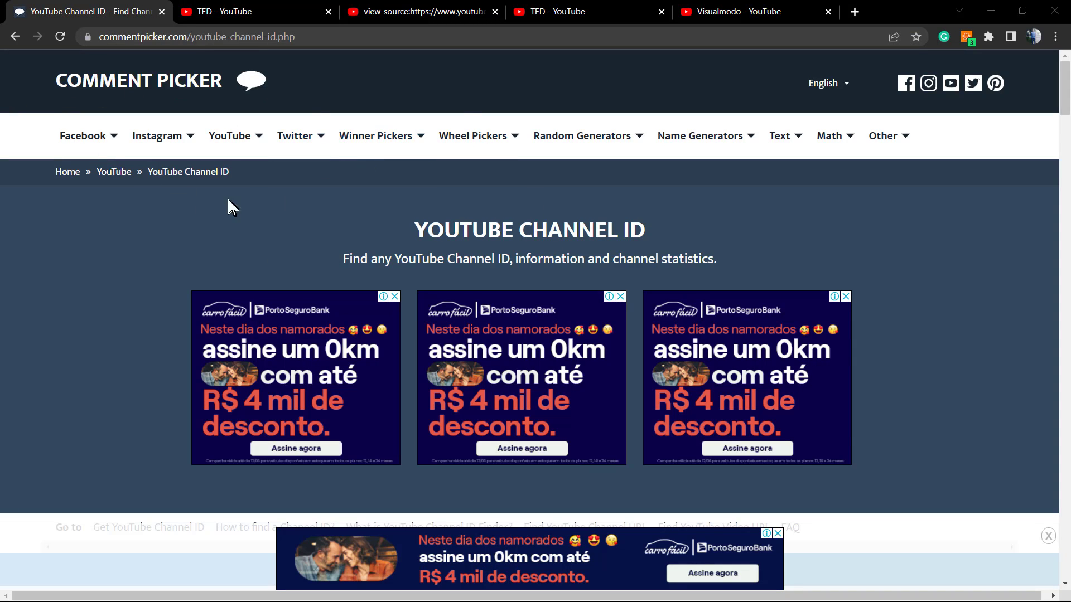
# - Look up the pasted TED channel URL in Comment Picker, answering the captcha with 16
pyautogui.scroll(-5, 335, 234)
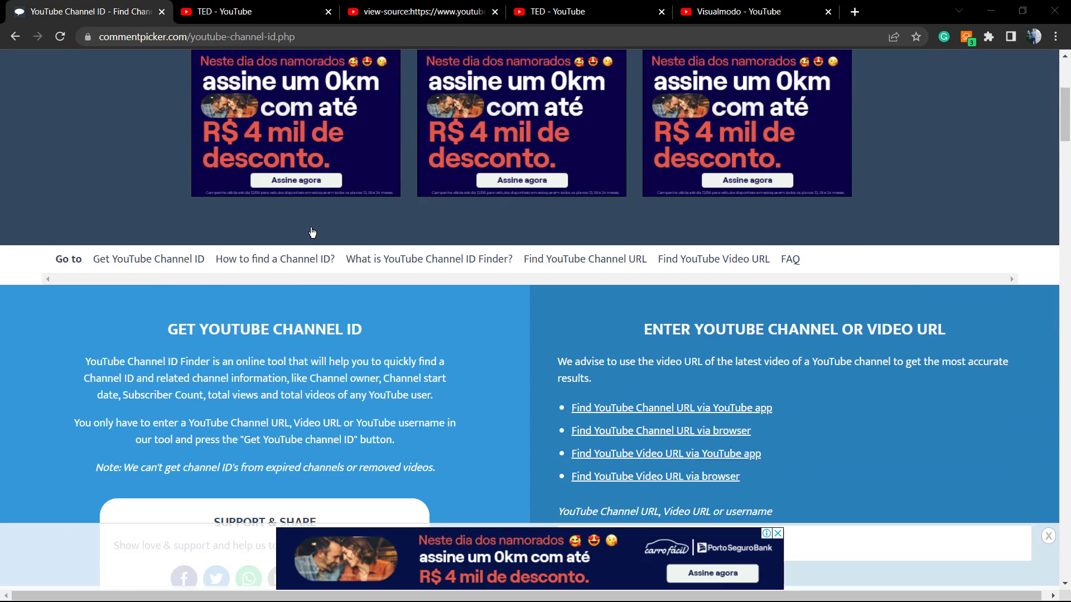
pyautogui.scroll(-3, 321, 234)
pyautogui.click(686, 321)
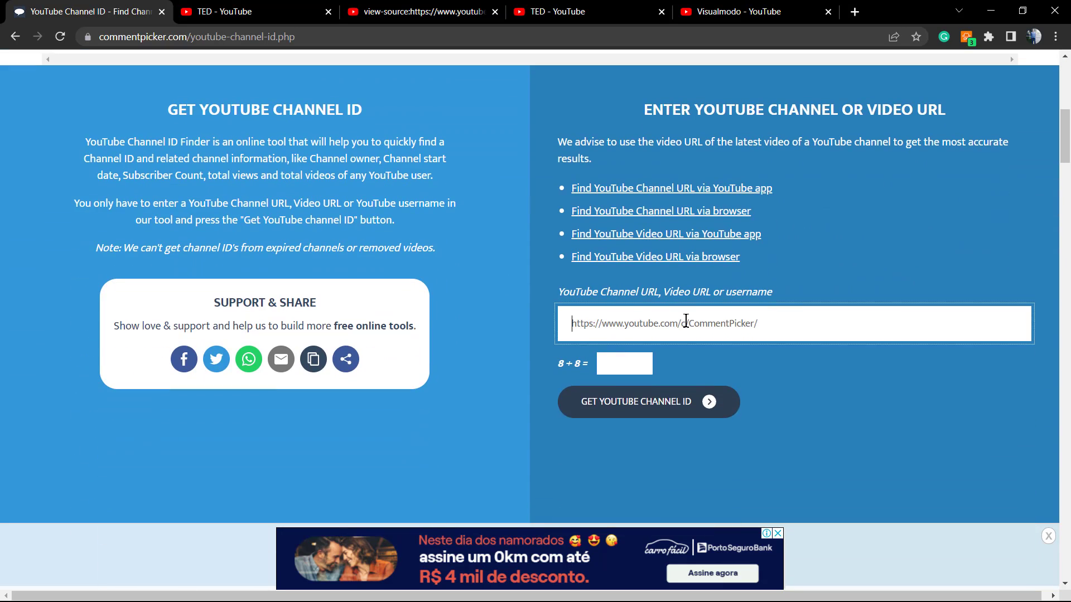
pyautogui.hotkey('ctrl', 'v')
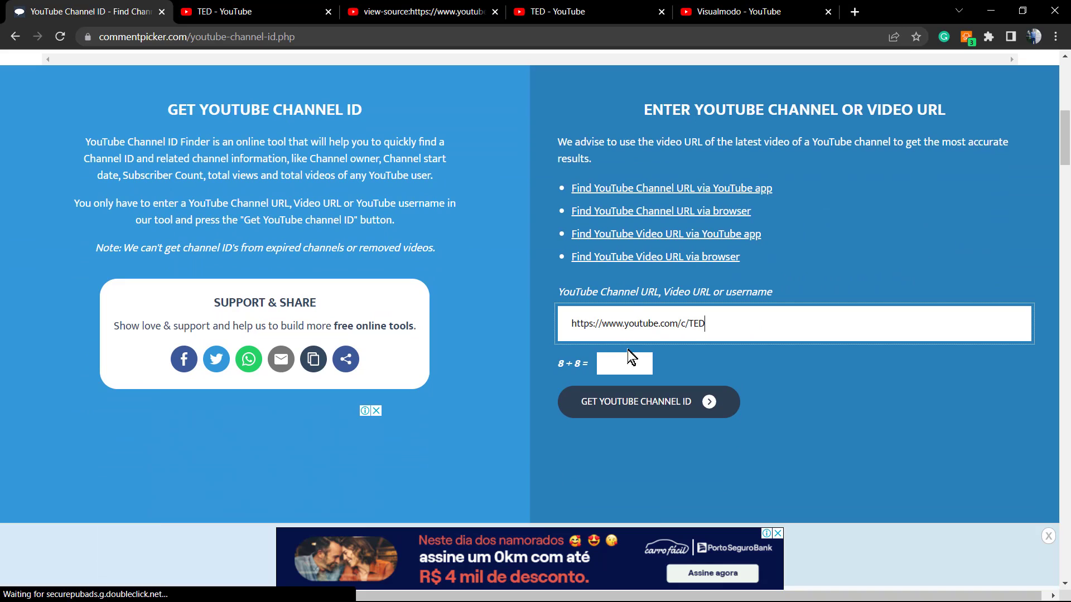
pyautogui.click(626, 364)
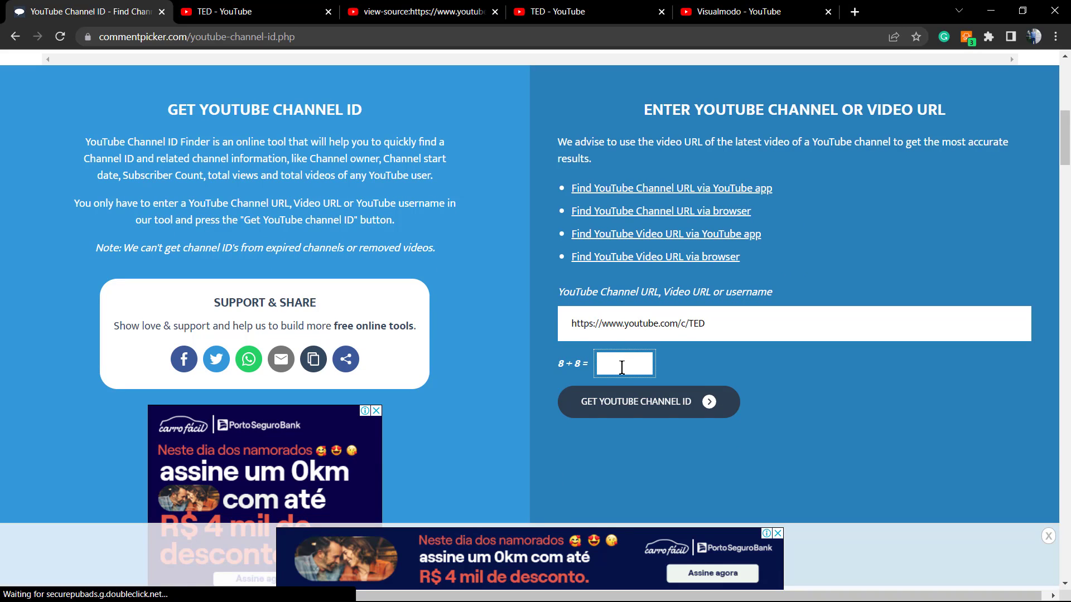
pyautogui.write('16')
pyautogui.click(651, 413)
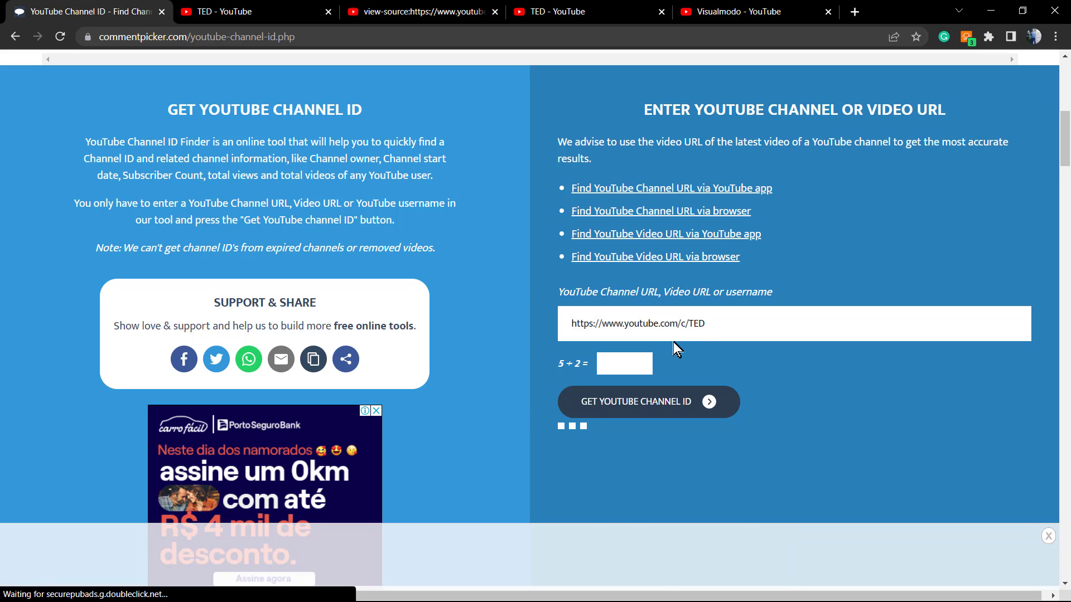
# - Select the returned TED channel ID and return to the page source to compare
pyautogui.scroll(-1, 674, 342)
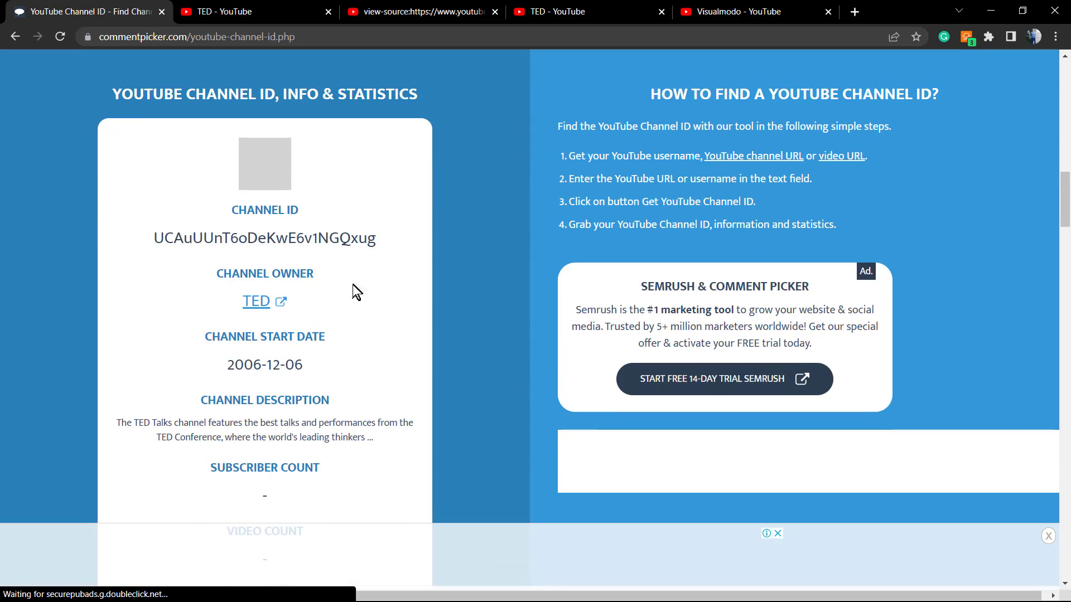
pyautogui.doubleClick(218, 236)
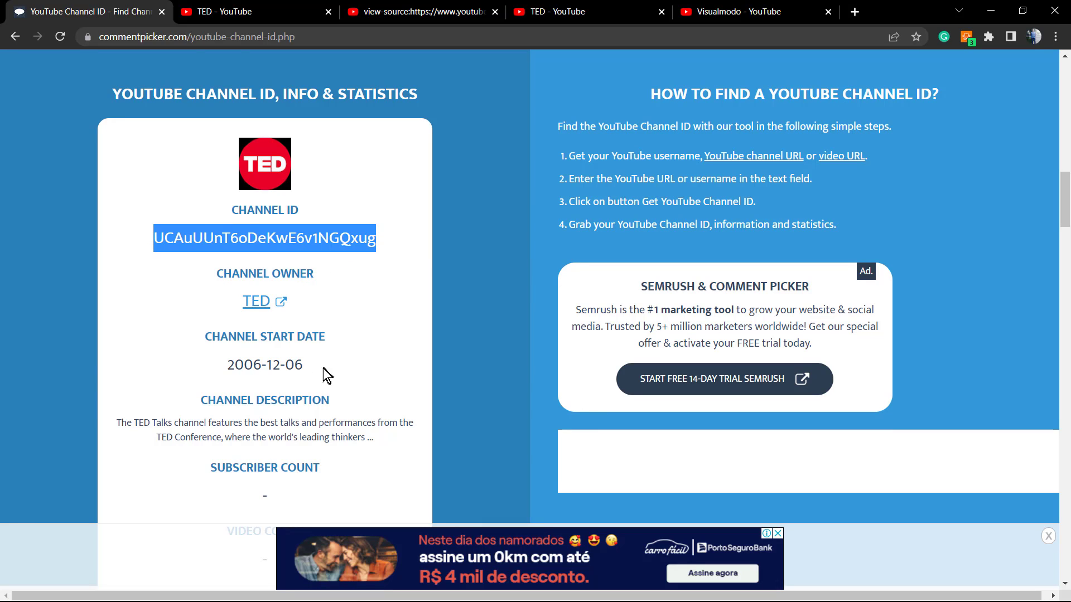
pyautogui.scroll(-5, 227, 346)
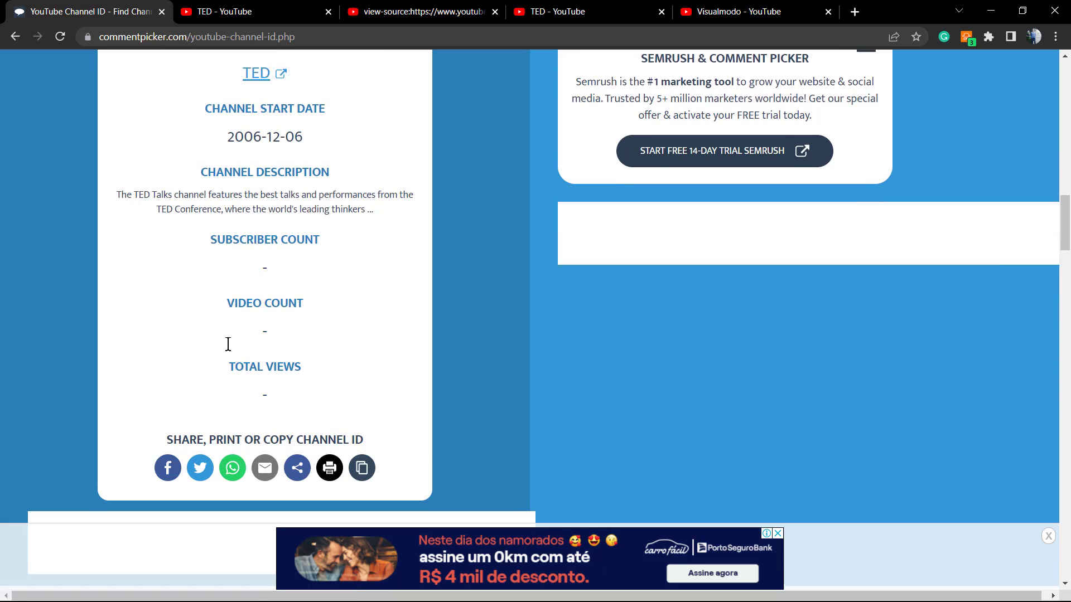
pyautogui.scroll(5, 222, 343)
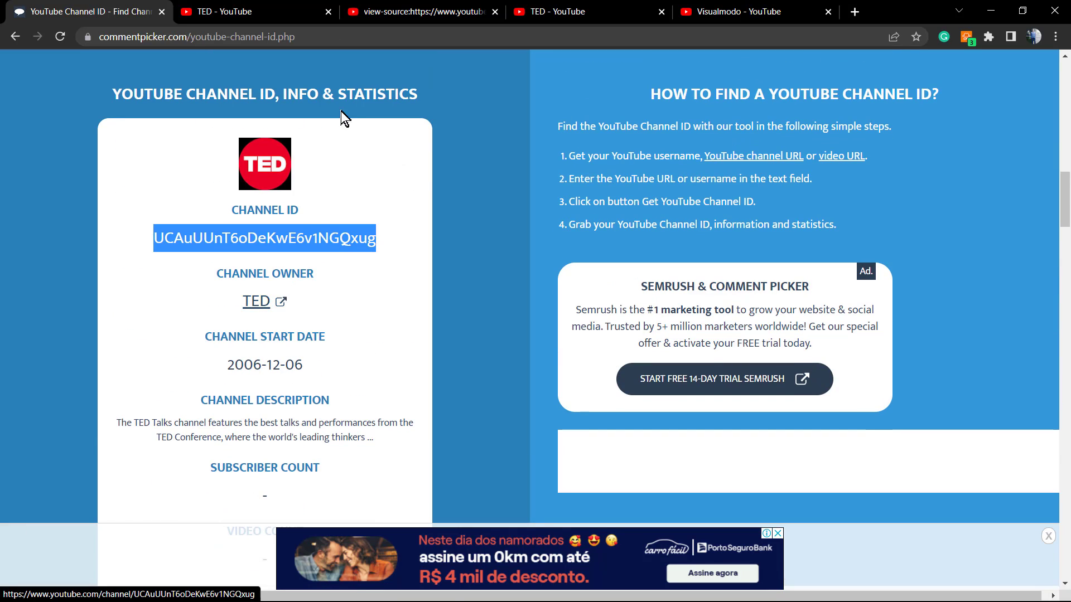
pyautogui.click(277, 7)
pyautogui.click(424, 8)
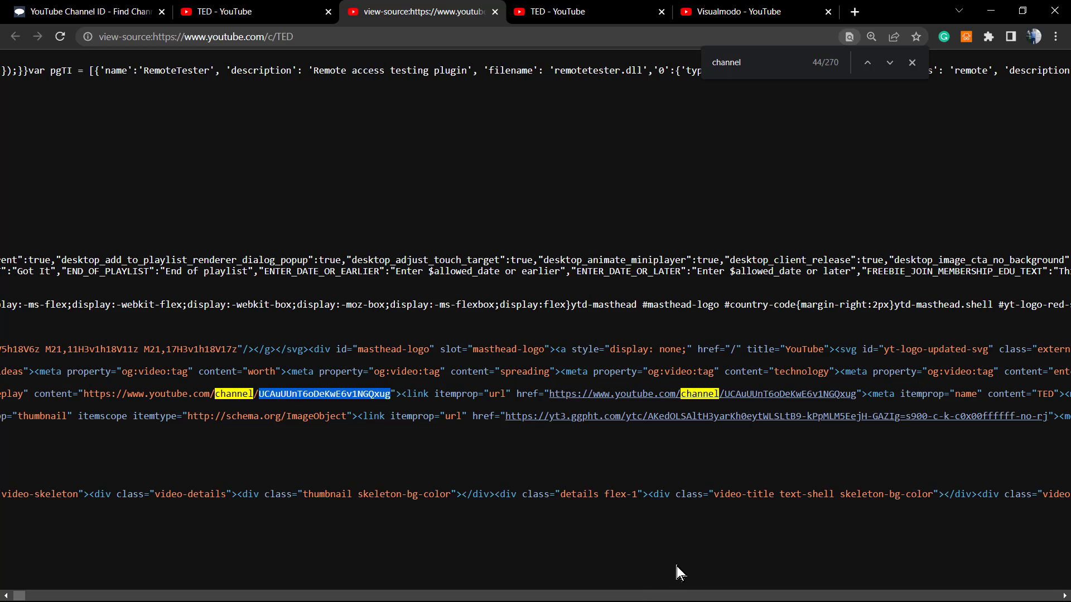
# - Go back to the Visualmodo channel page at youtube.com/c/Visualmodo
pyautogui.press('super')
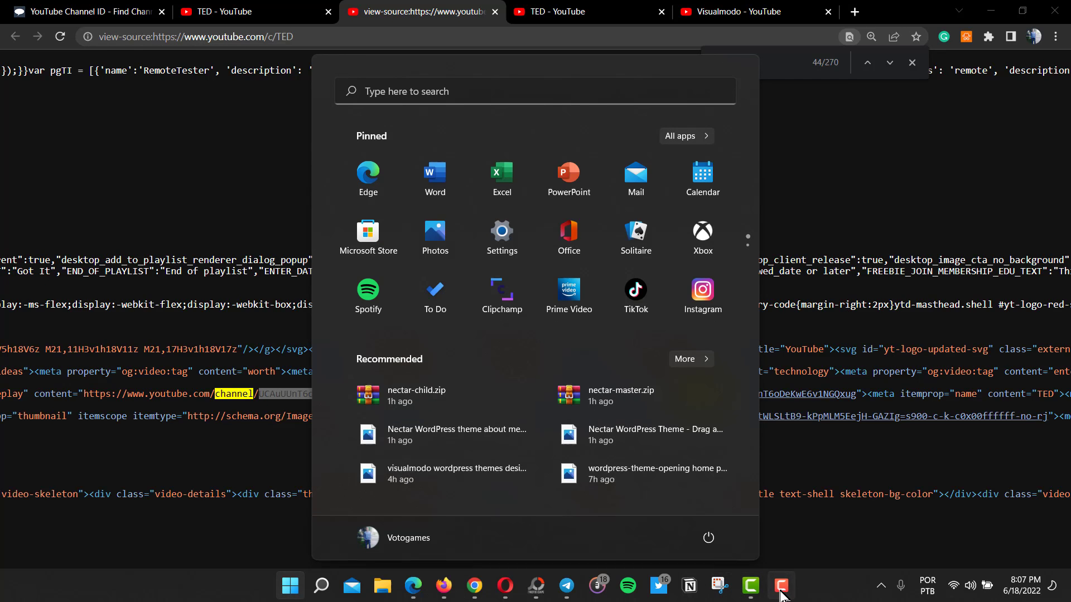
pyautogui.click(742, 11)
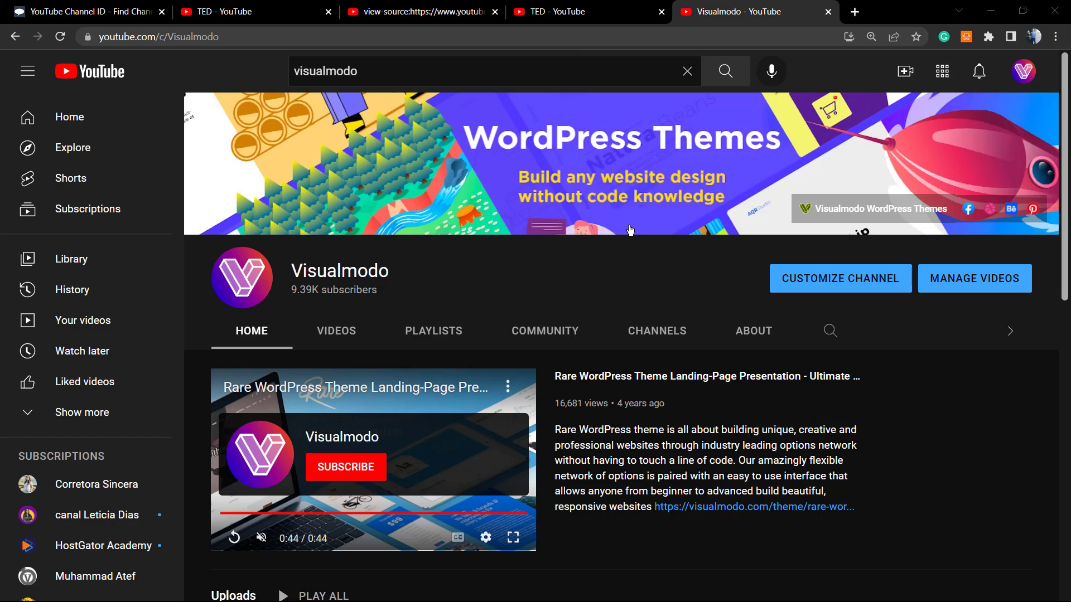